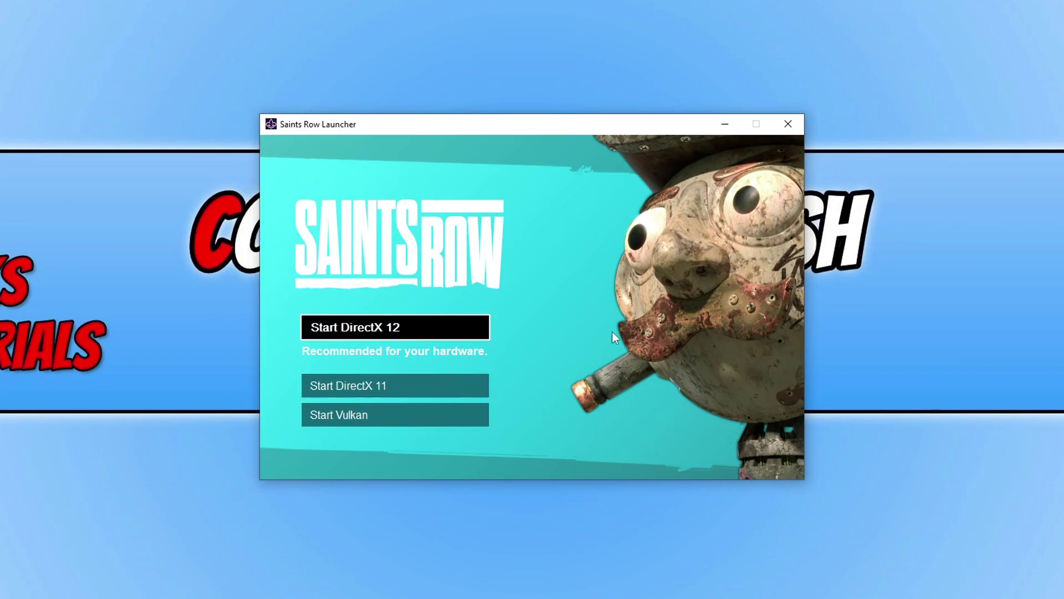
Look through the Saints Row launcher's start options down to Start Vulkan, and close the launcher
key(Down)
key(Down)
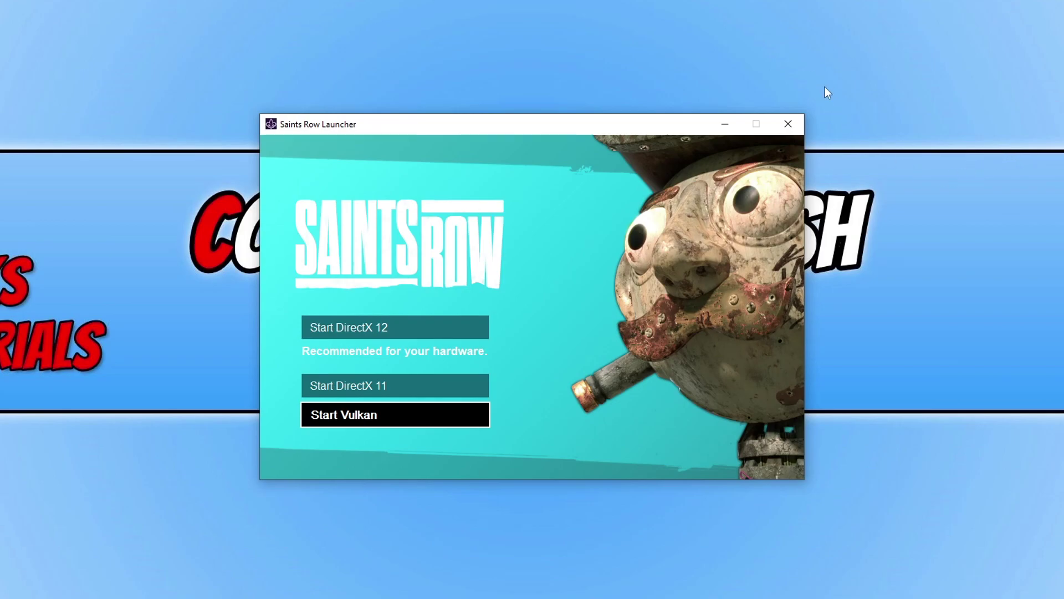
click(792, 129)
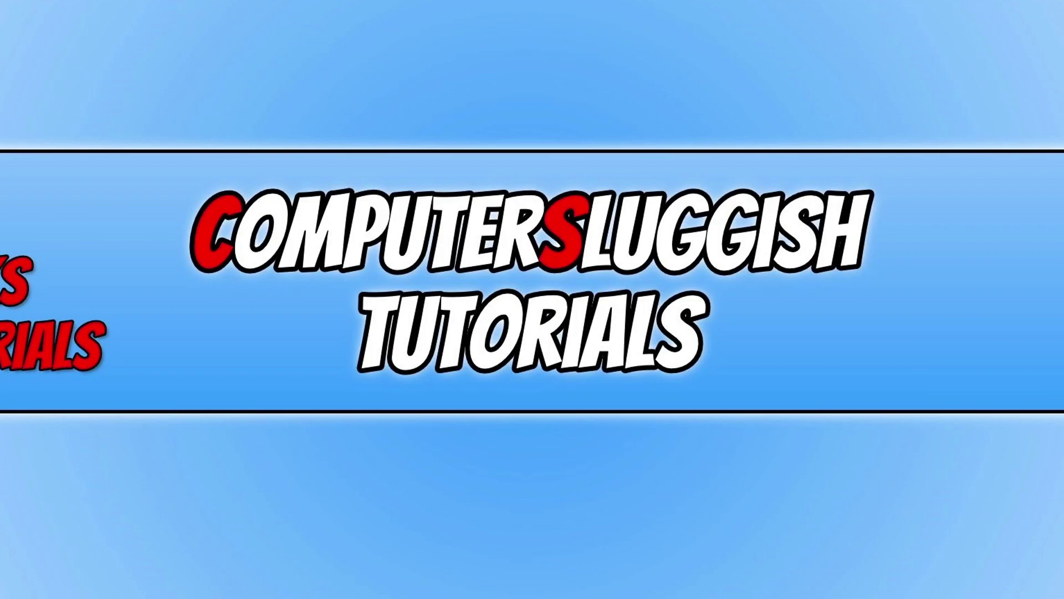
Open File Explorer and go to the %localappdata% folder
key(super+e)
drag(415, 23, 411, 74)
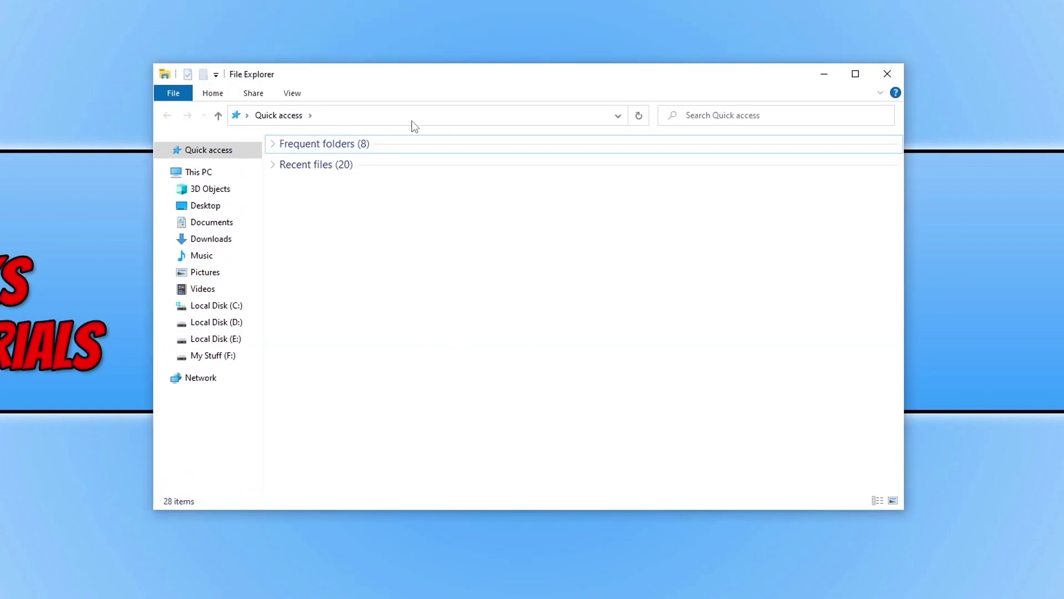
click(256, 121)
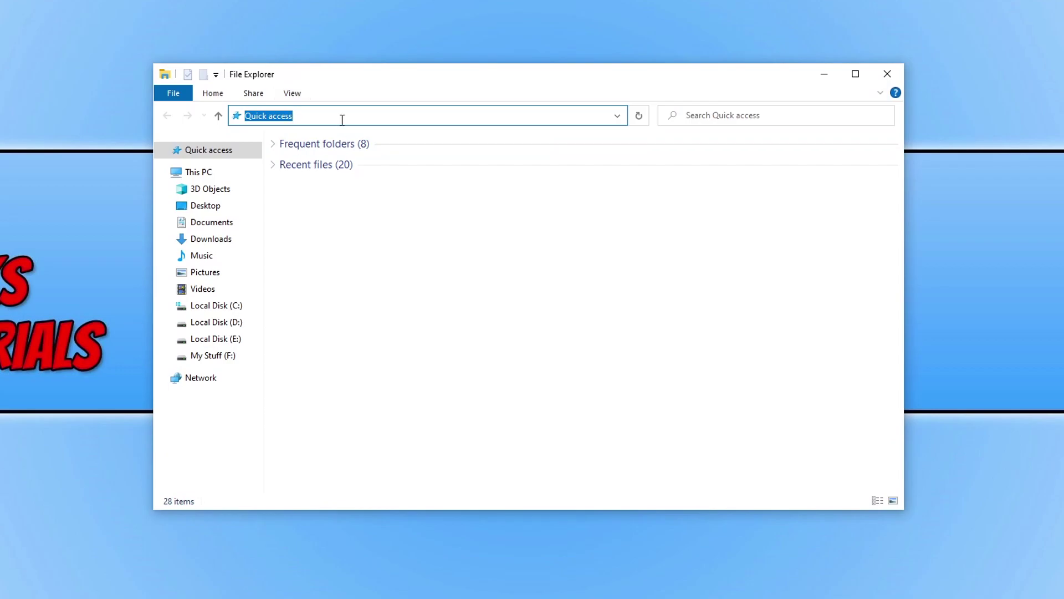
text(%localappdata%)
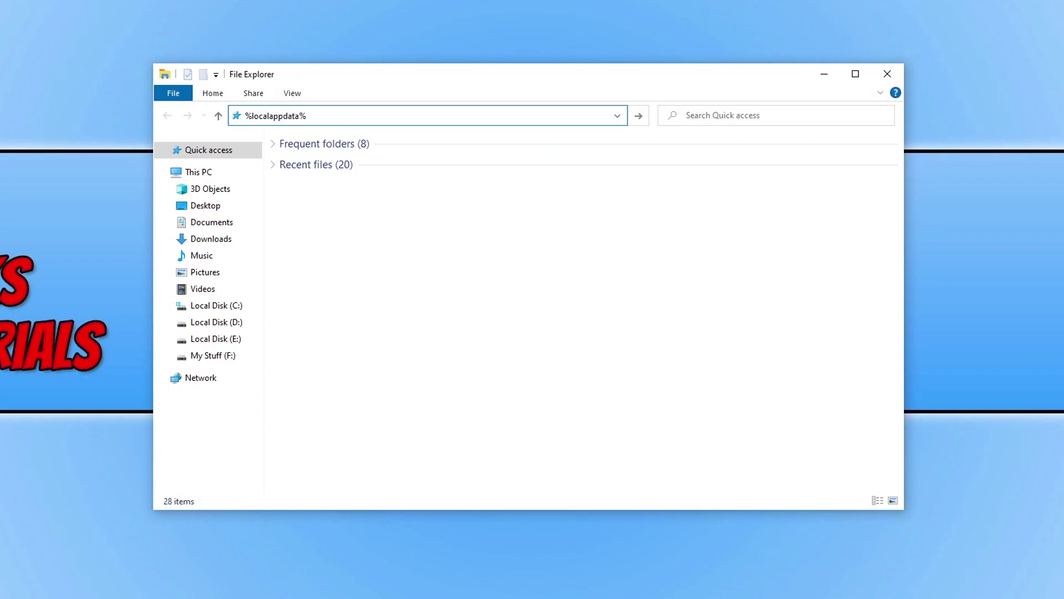
key(Return)
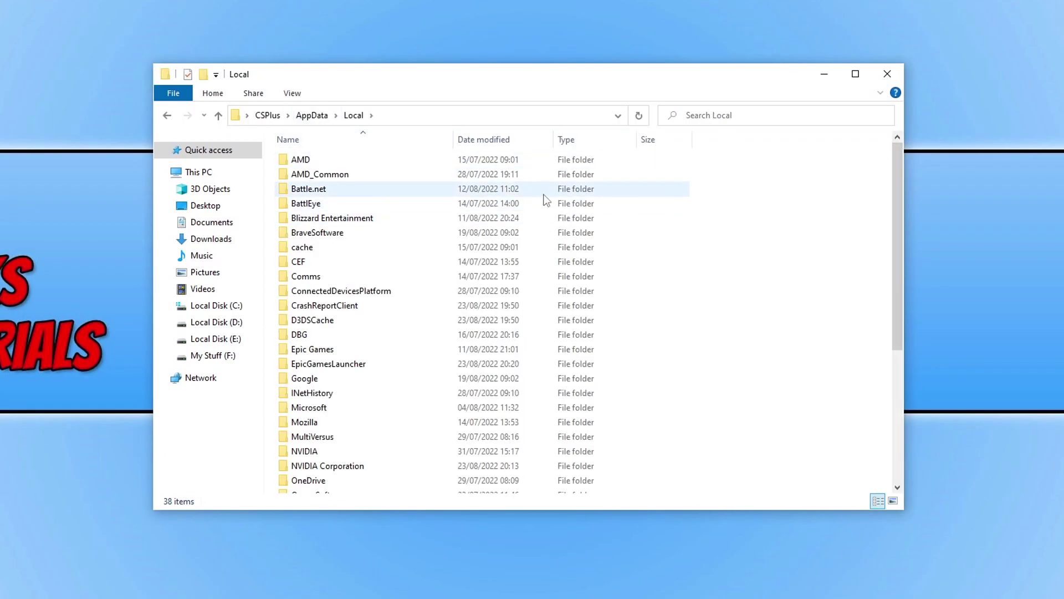
Delete all files in the NVIDIA folder's DXCache subfolder, skipping every file that is in use
scroll(388, 288, down, 1)
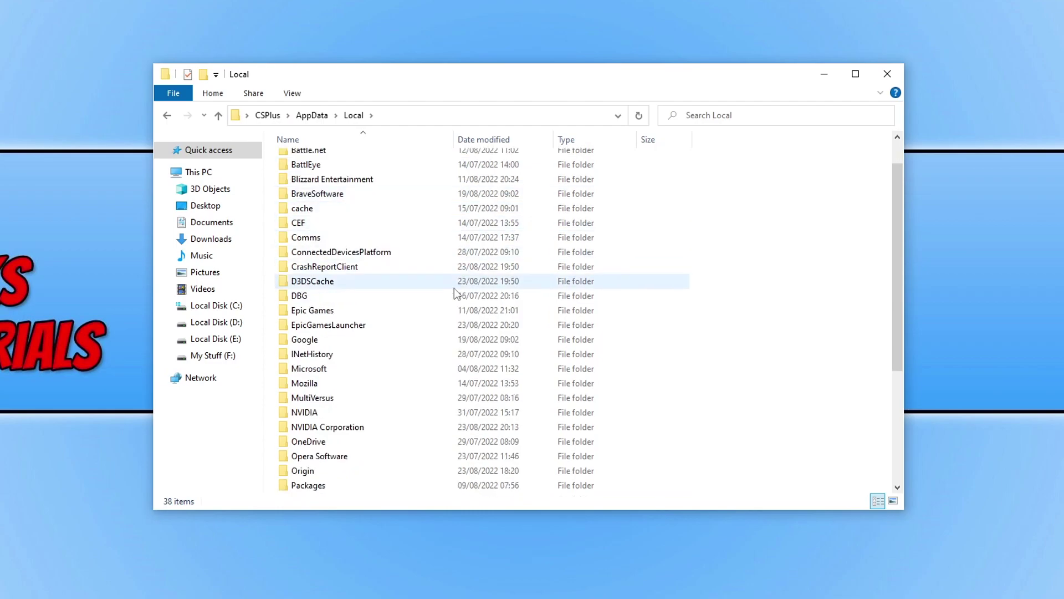
double_click(343, 419)
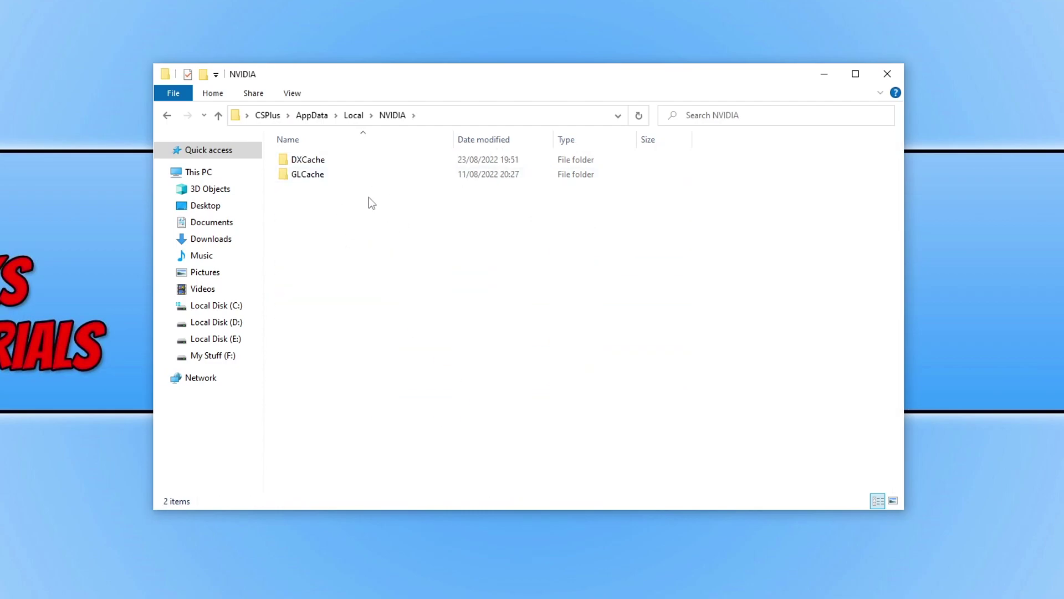
double_click(330, 159)
click(444, 219)
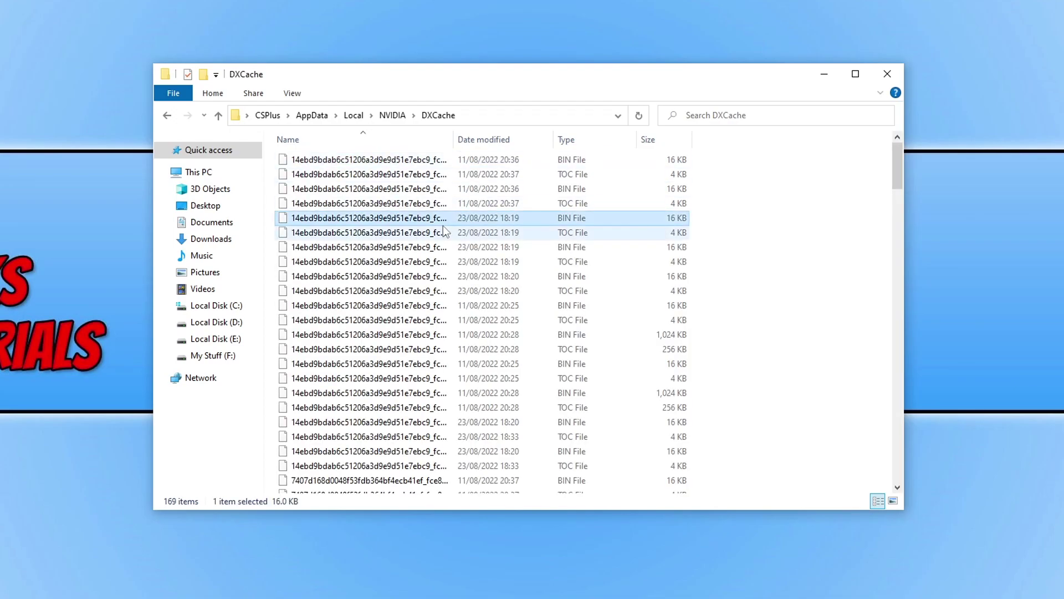
key(ctrl+a)
right_click(387, 205)
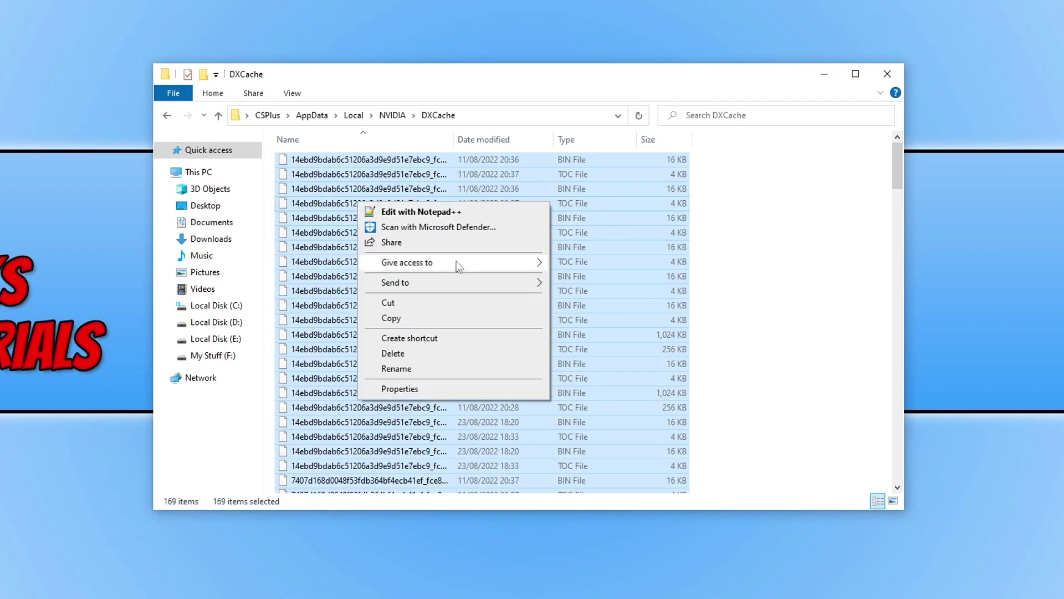
click(437, 354)
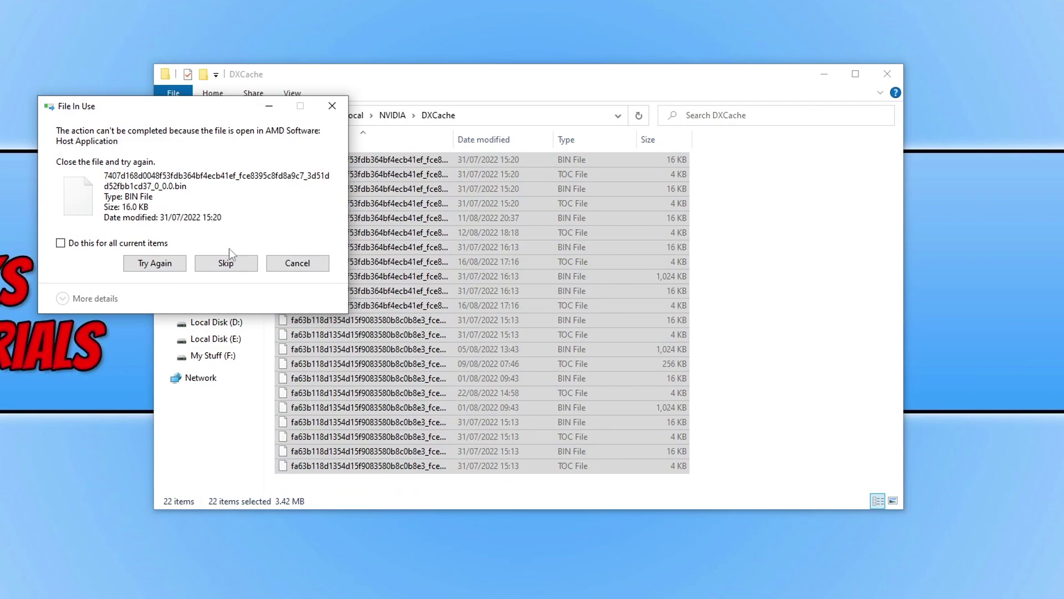
click(162, 243)
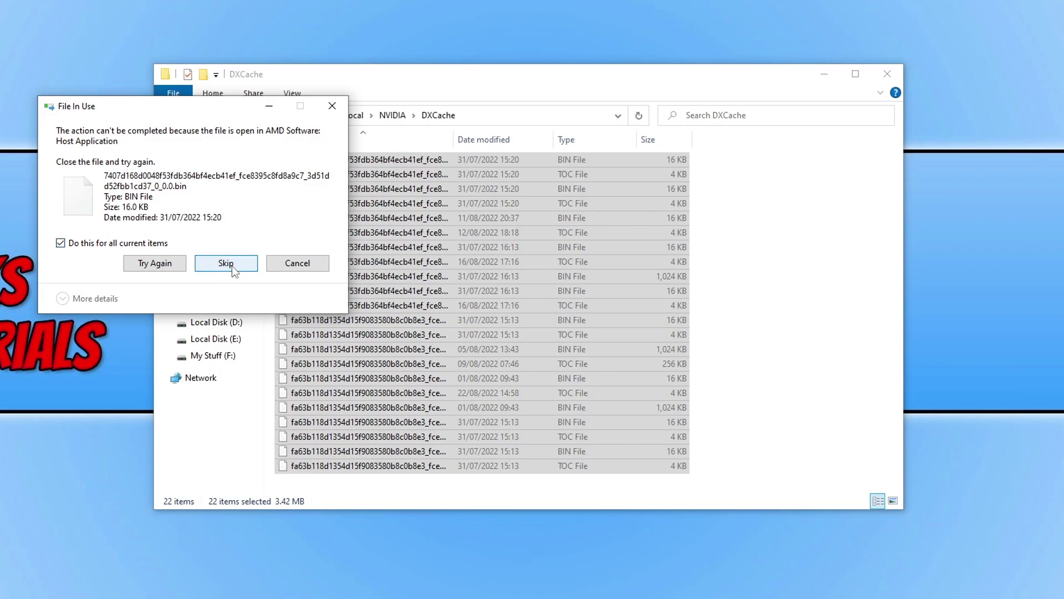
click(226, 264)
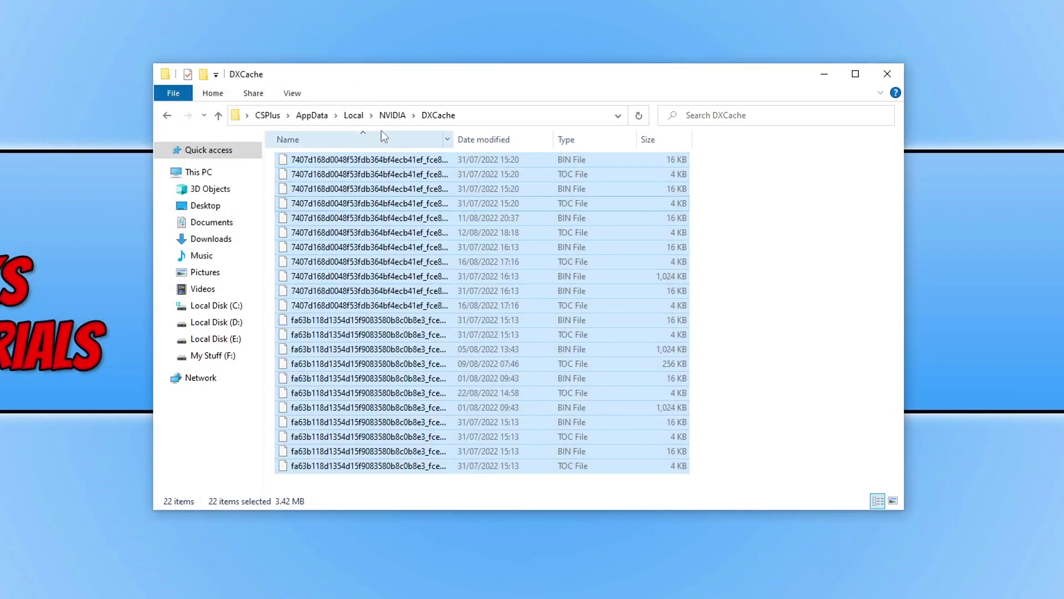
Delete both folders inside NVIDIA's GLCache folder
click(393, 115)
double_click(310, 176)
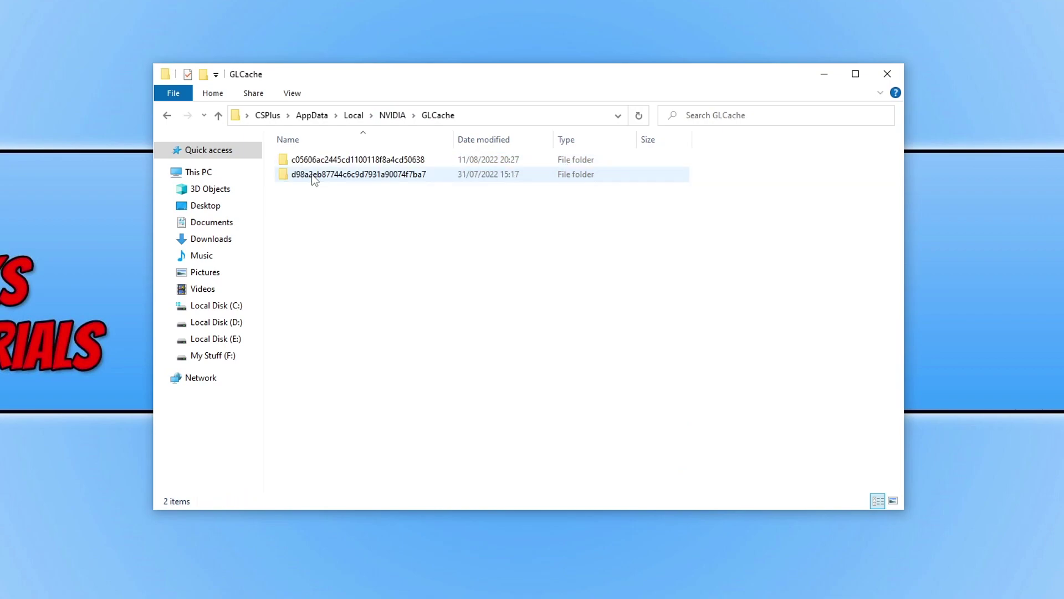
drag(378, 191, 324, 126)
key(Delete)
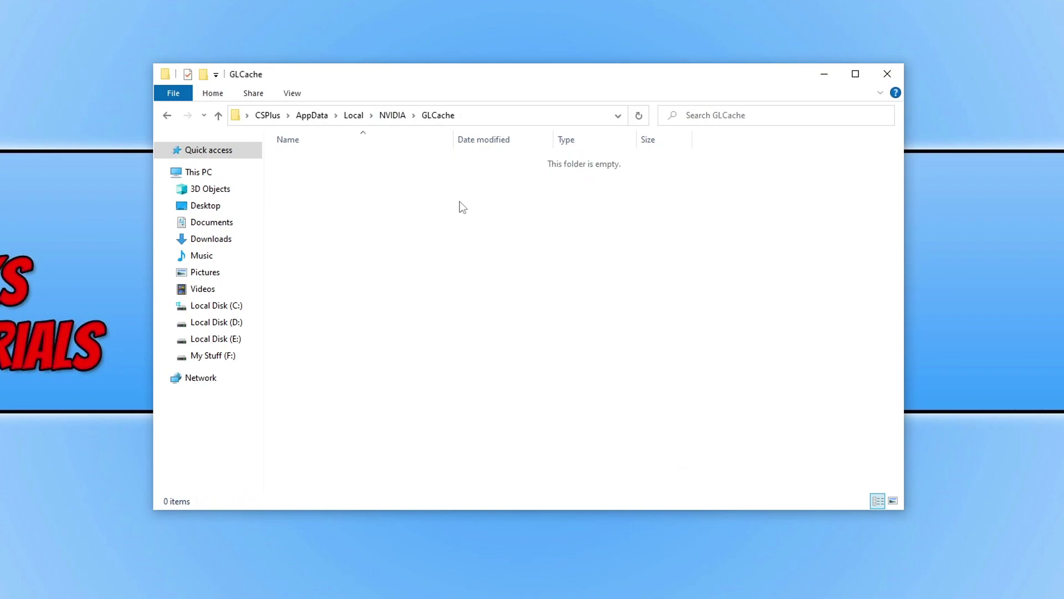
Check the NV_Cache folder inside Local's NVIDIA Corporation folder for cache files, and close File Explorer
click(354, 115)
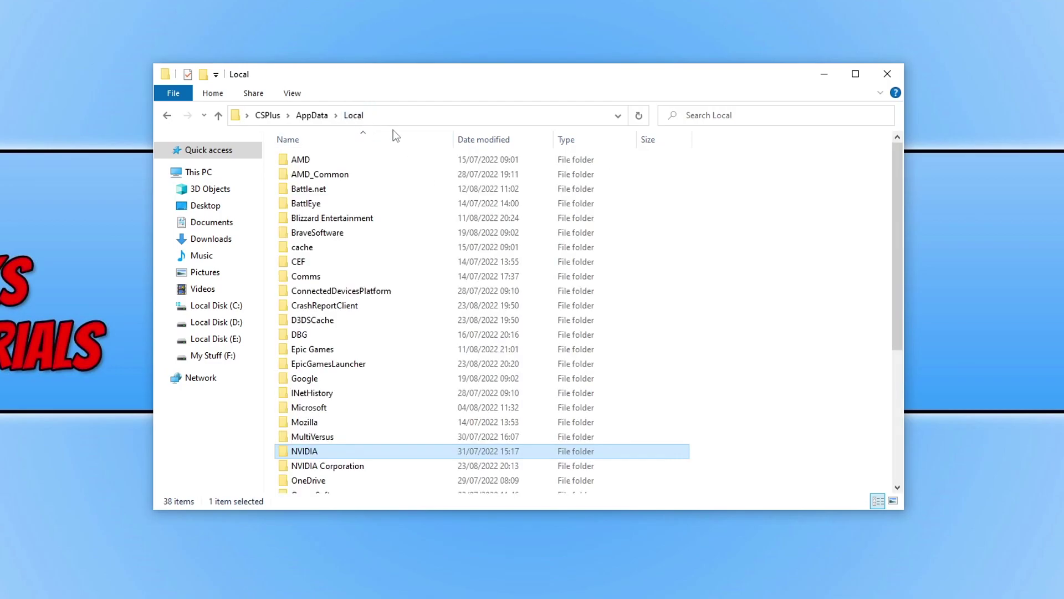
double_click(371, 468)
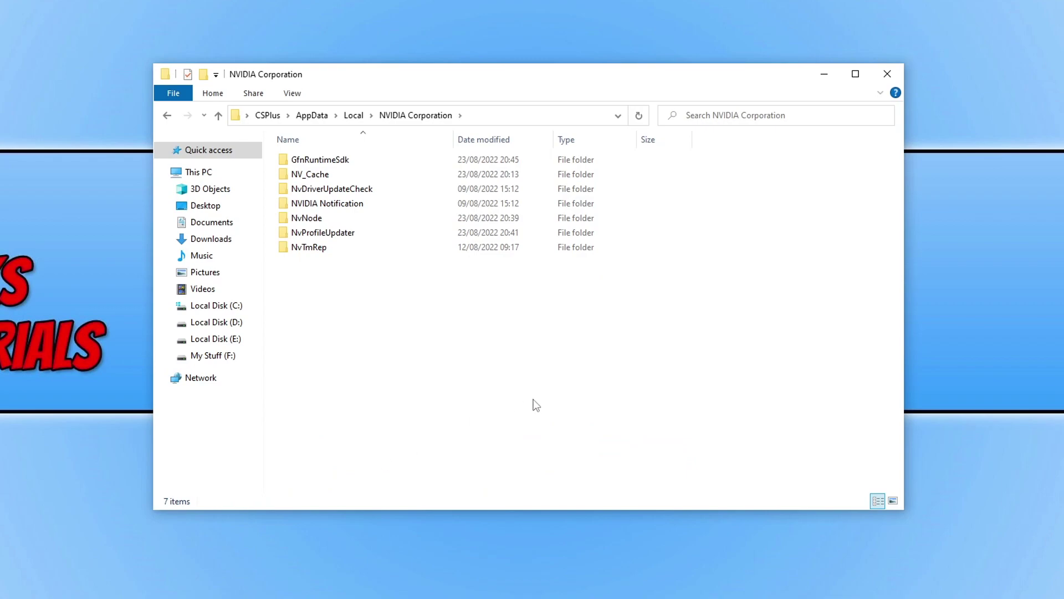
double_click(333, 175)
drag(510, 404, 327, 240)
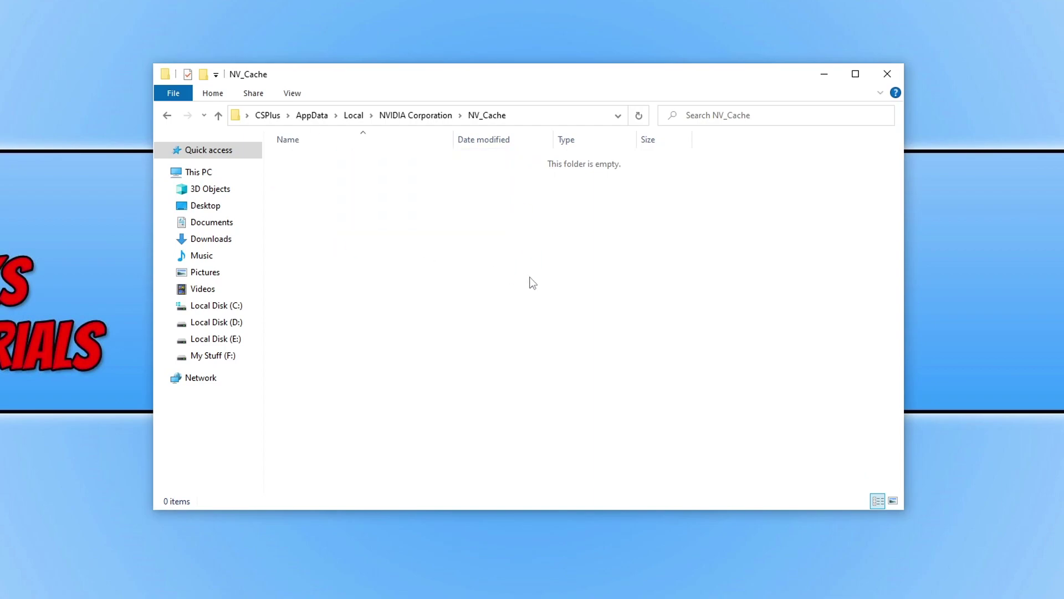
click(401, 117)
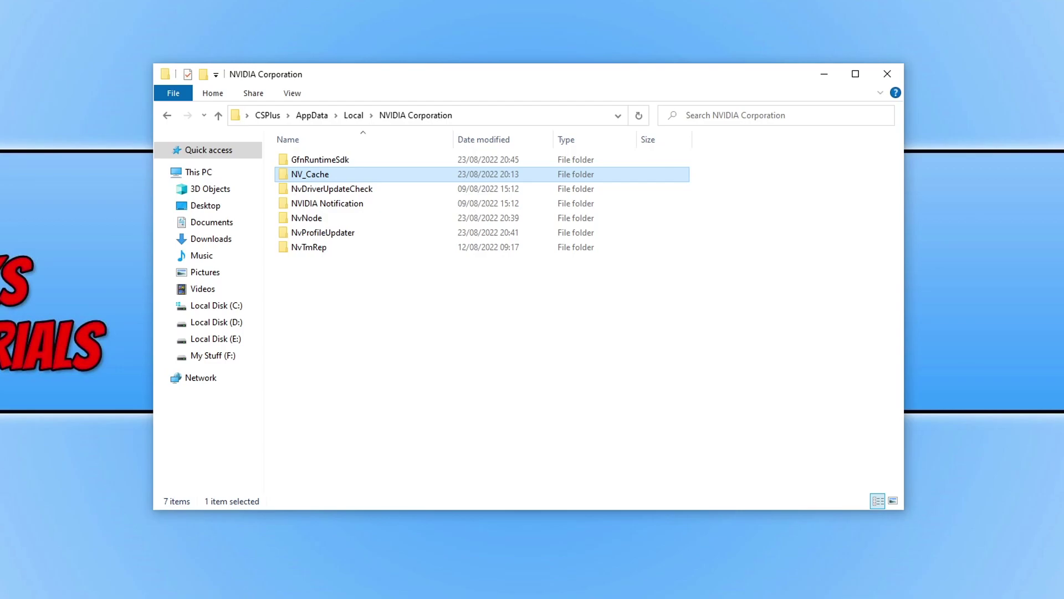
click(887, 73)
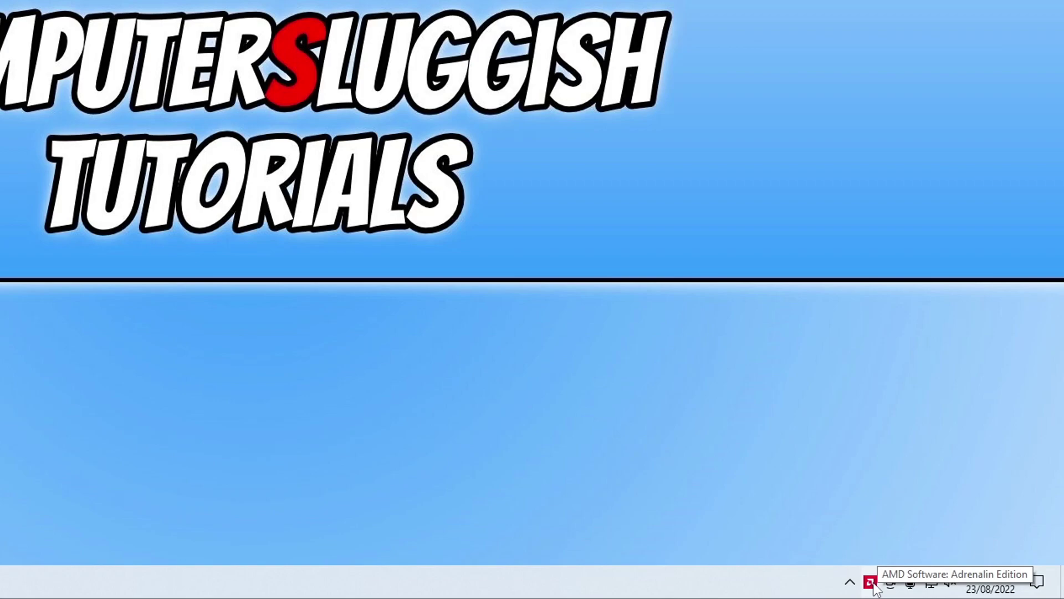
Open AMD Software: Adrenalin Edition and bring up its global graphics settings
right_click(874, 586)
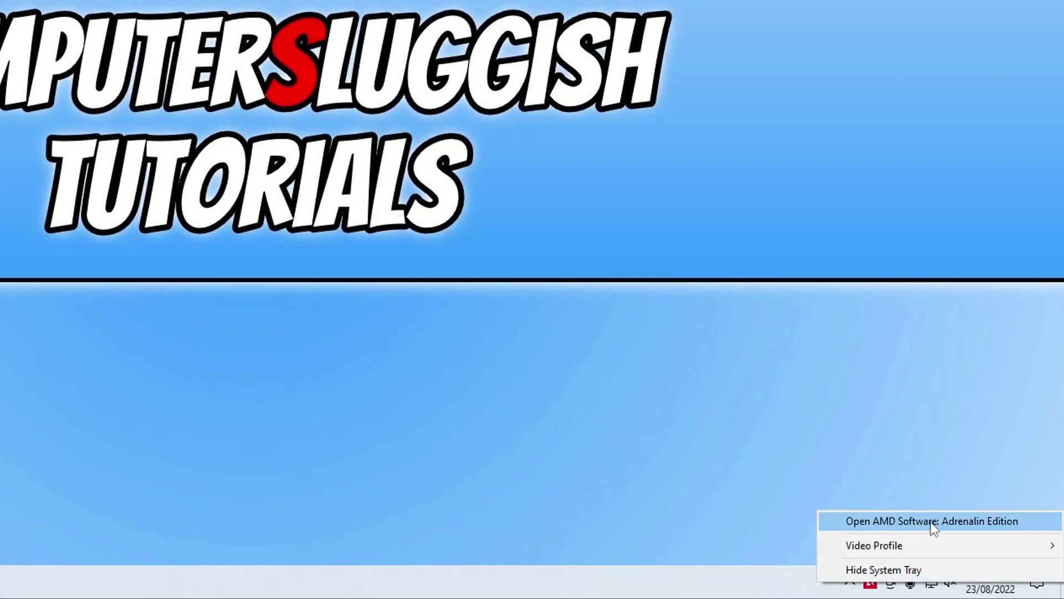
click(964, 526)
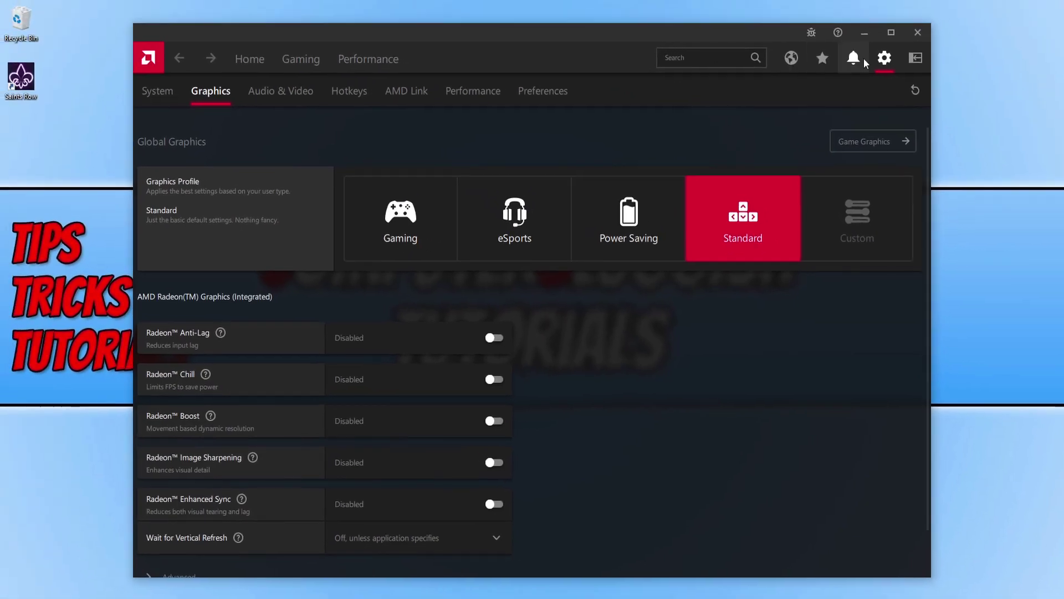
click(885, 59)
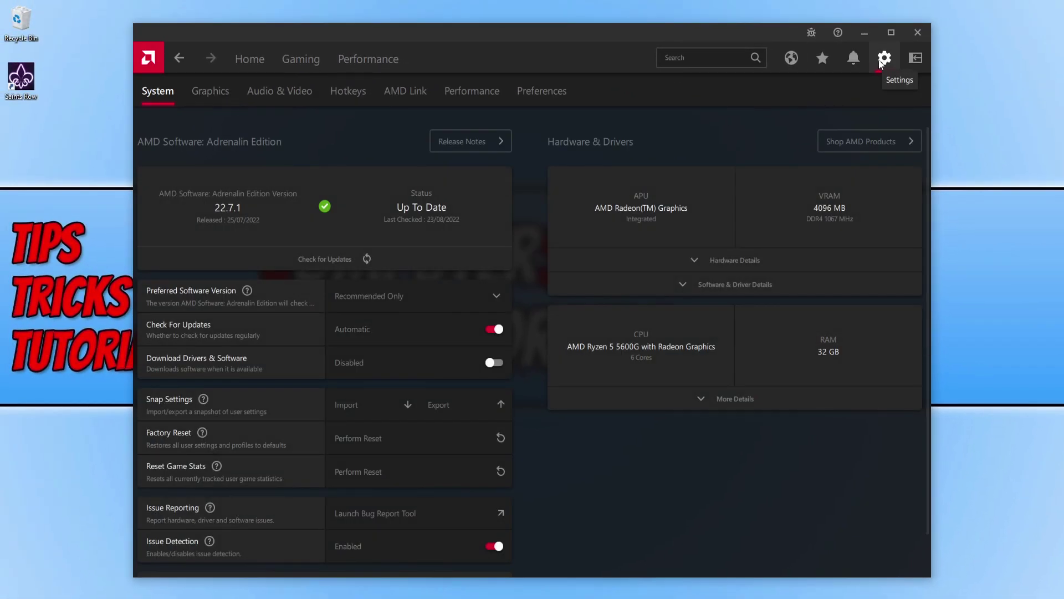
click(214, 93)
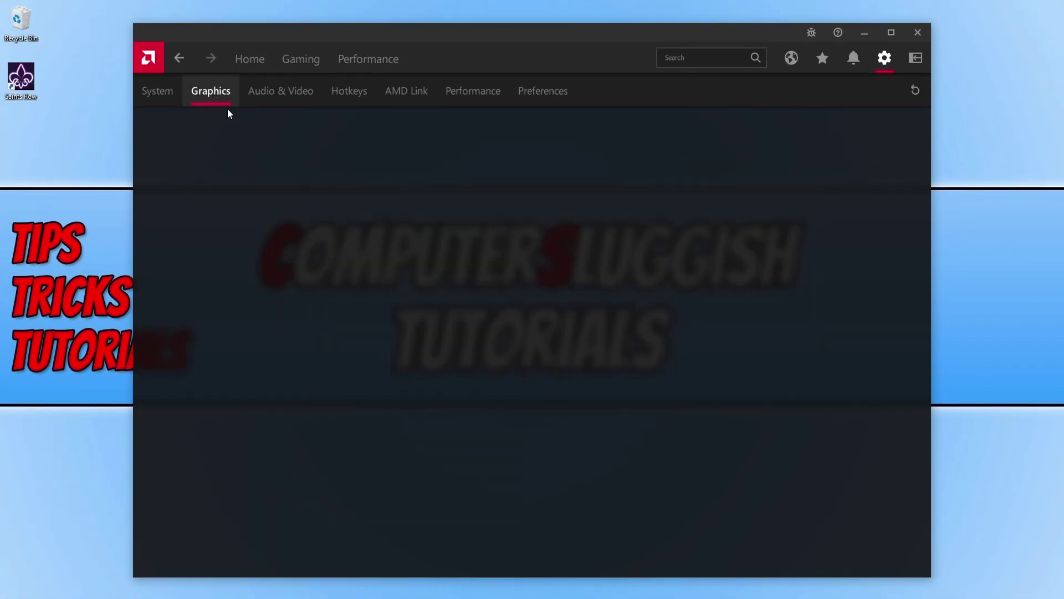
Expand the advanced graphics settings and reset the shader cache, confirming the clearing
scroll(616, 364, down, 1)
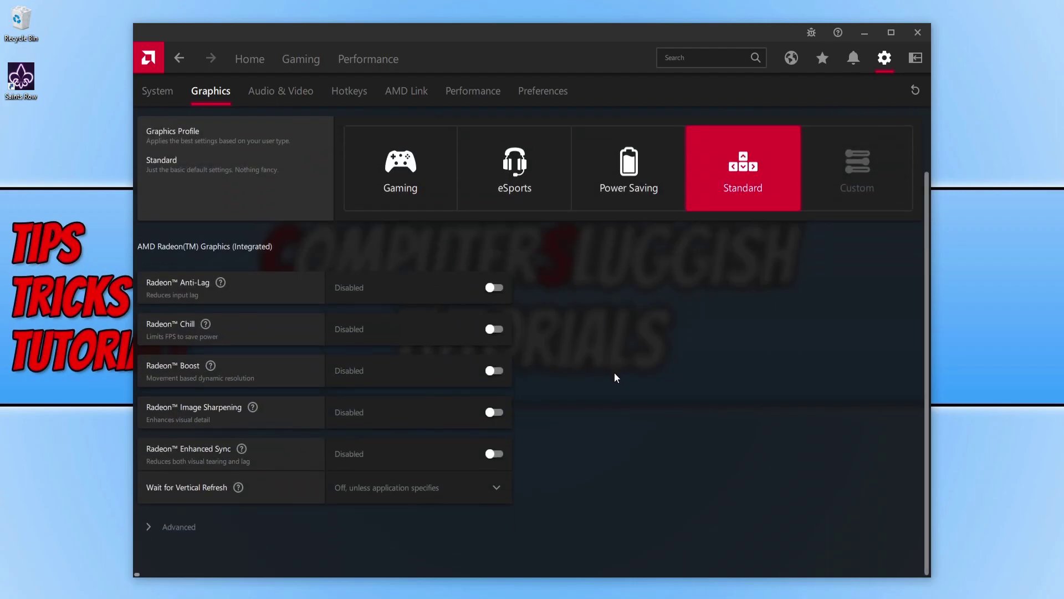
click(179, 528)
scroll(604, 417, down, 5)
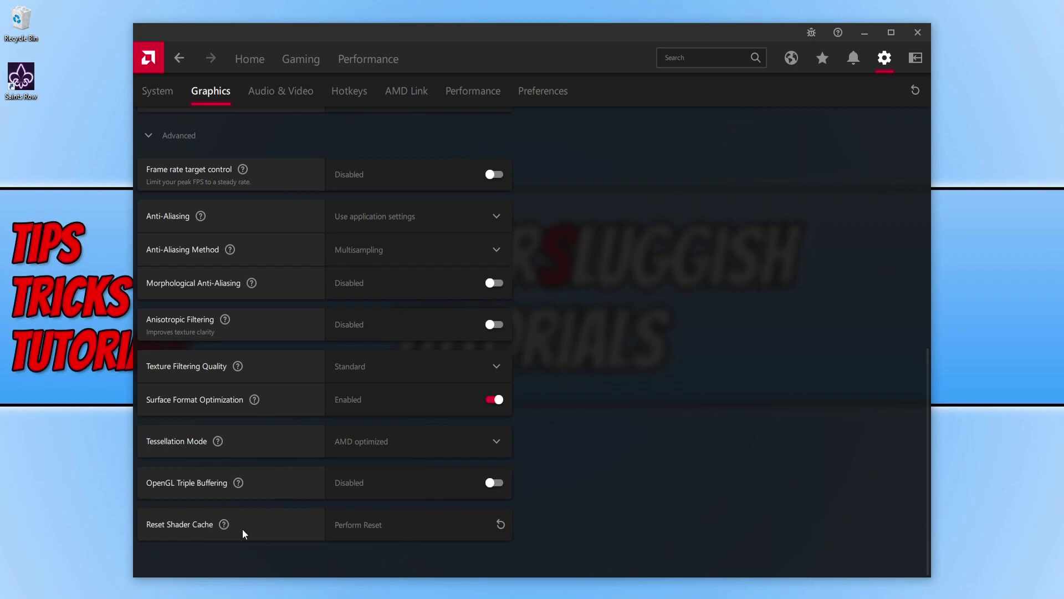
click(400, 523)
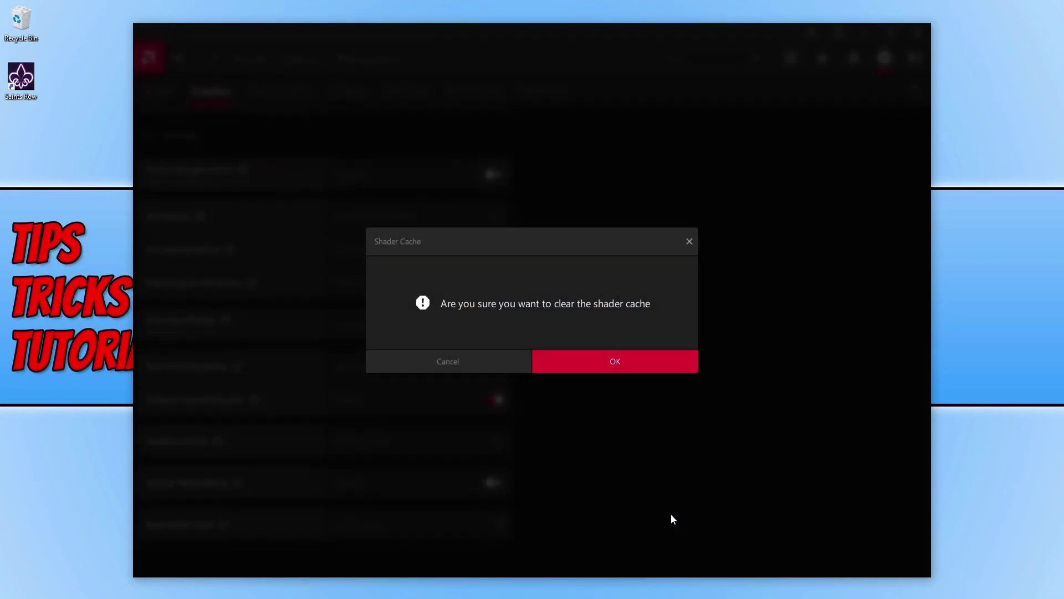
click(635, 365)
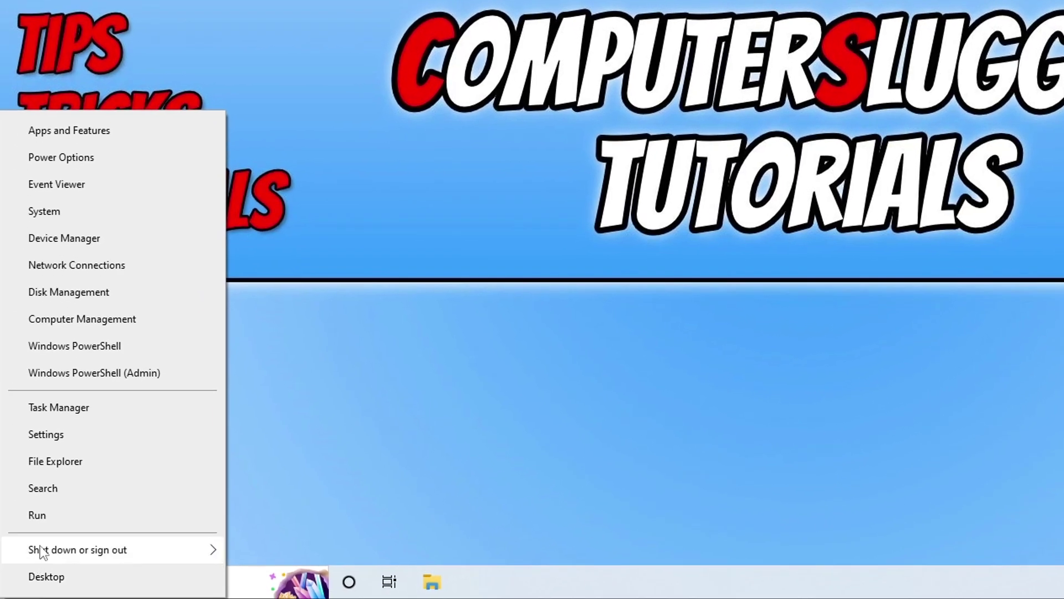
Open the graphics settings from the Gaming section of Windows Settings and turn on Hardware-accelerated GPU scheduling
click(25, 475)
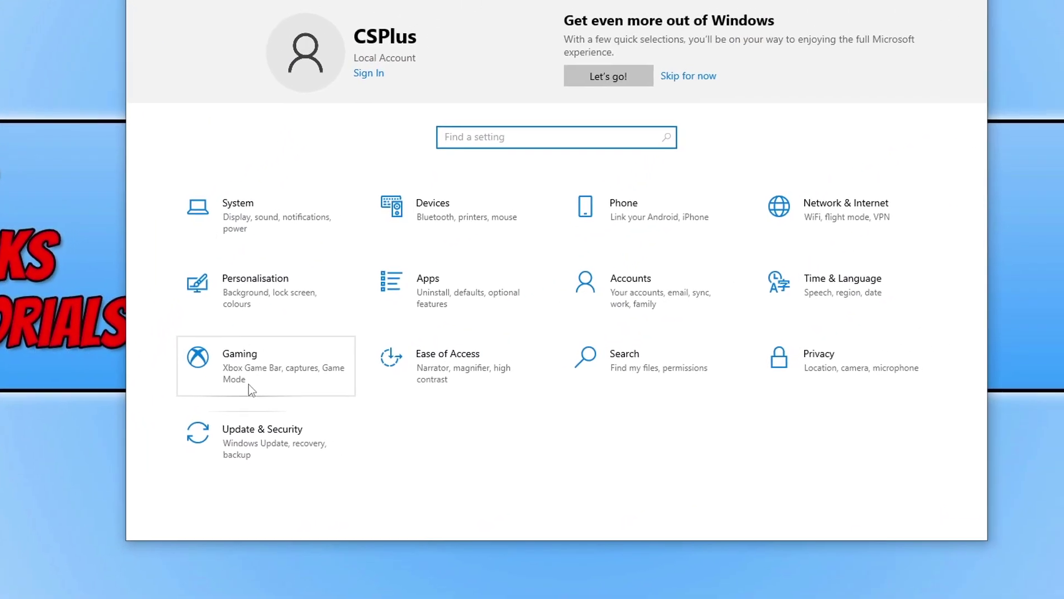
click(249, 384)
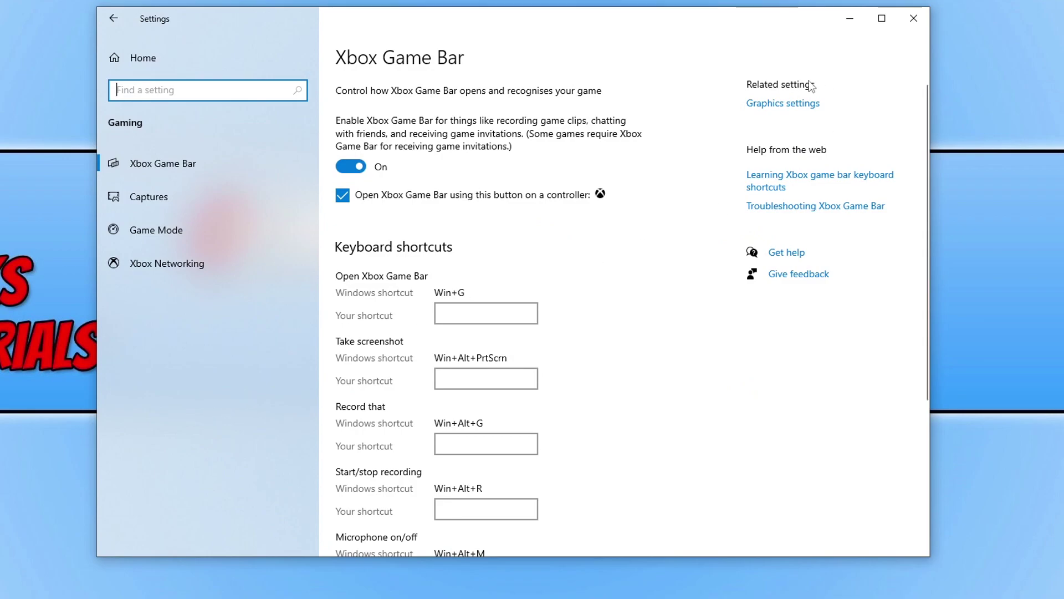
click(787, 104)
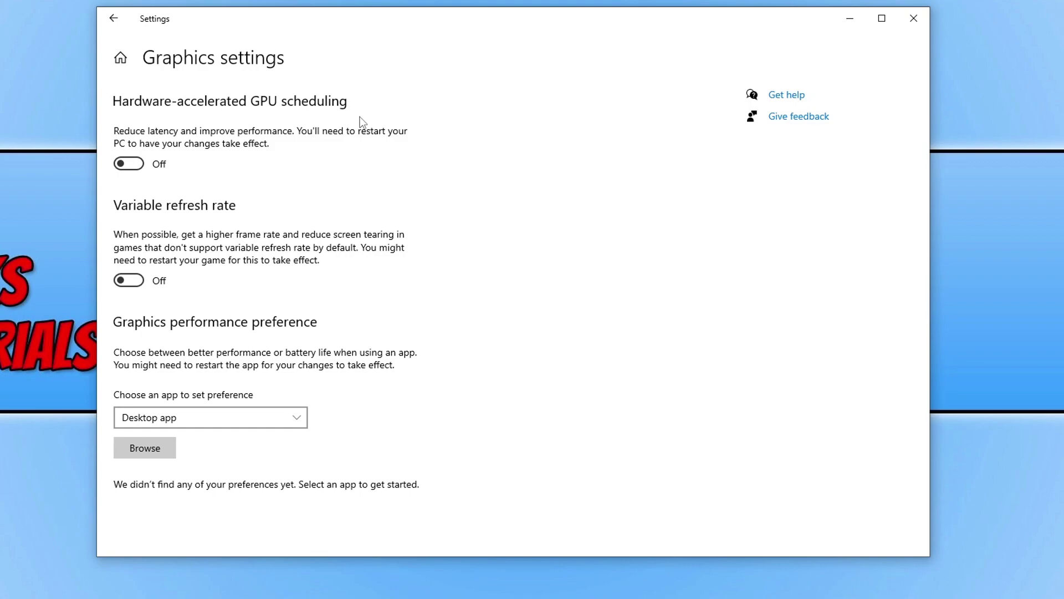
click(133, 167)
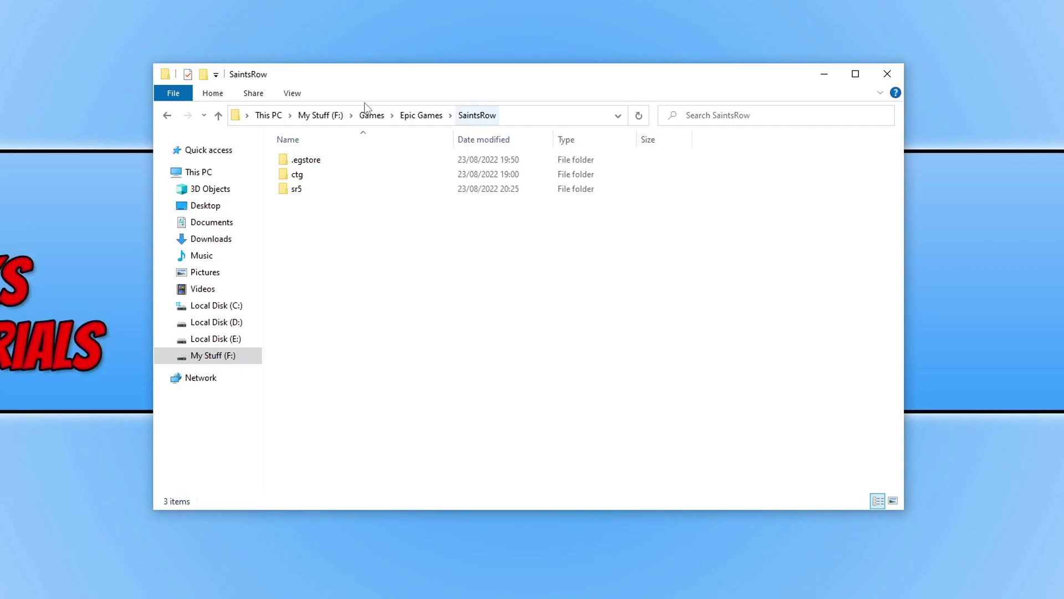
Rename the display configuration file in the SaintsRow installation's sr5 folder to displaybk
double_click(297, 189)
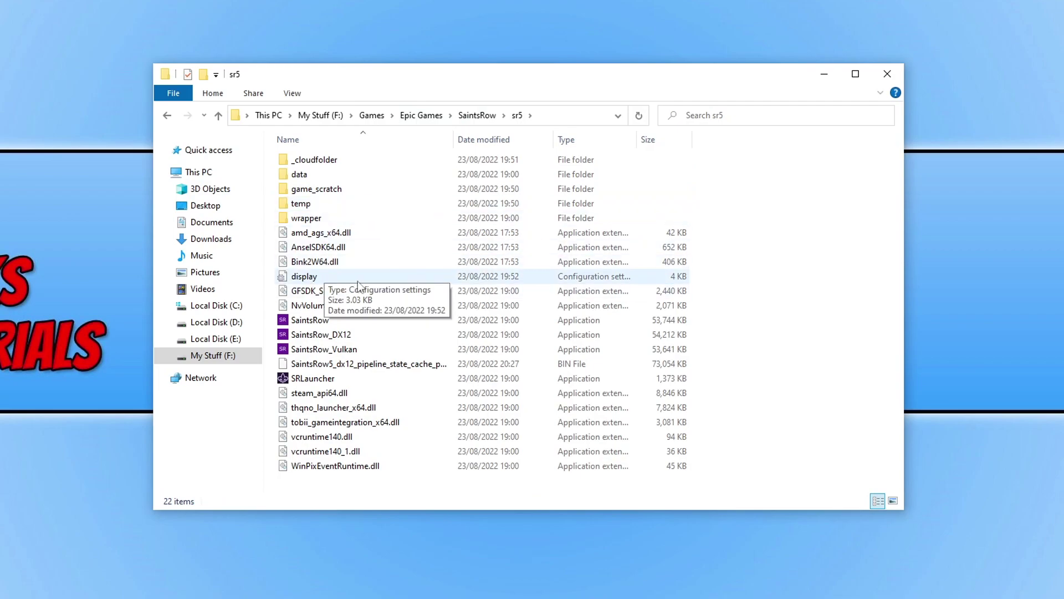
right_click(309, 276)
click(434, 520)
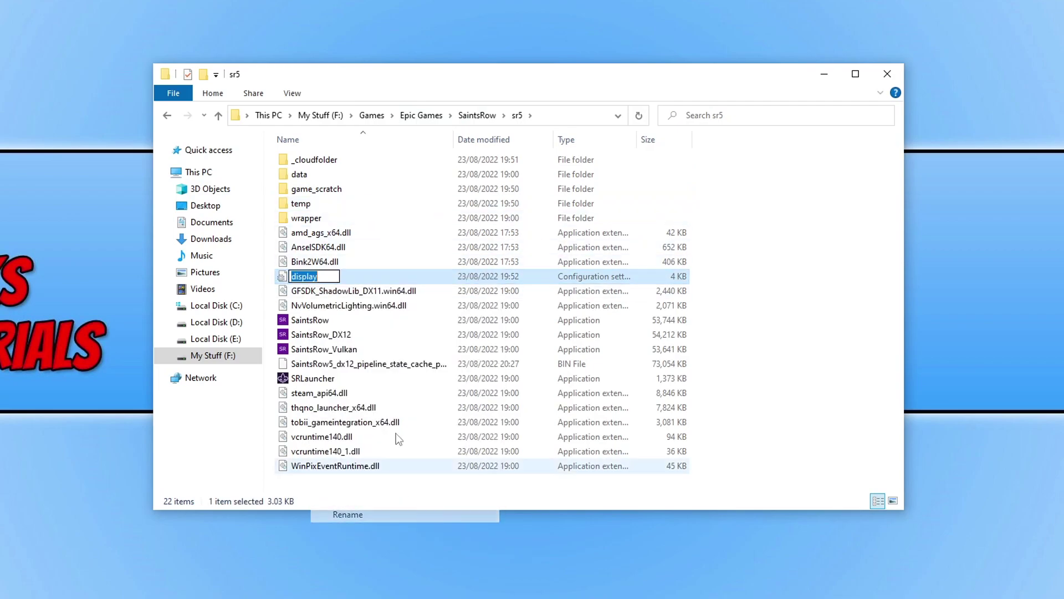
click(338, 278)
text(bk)
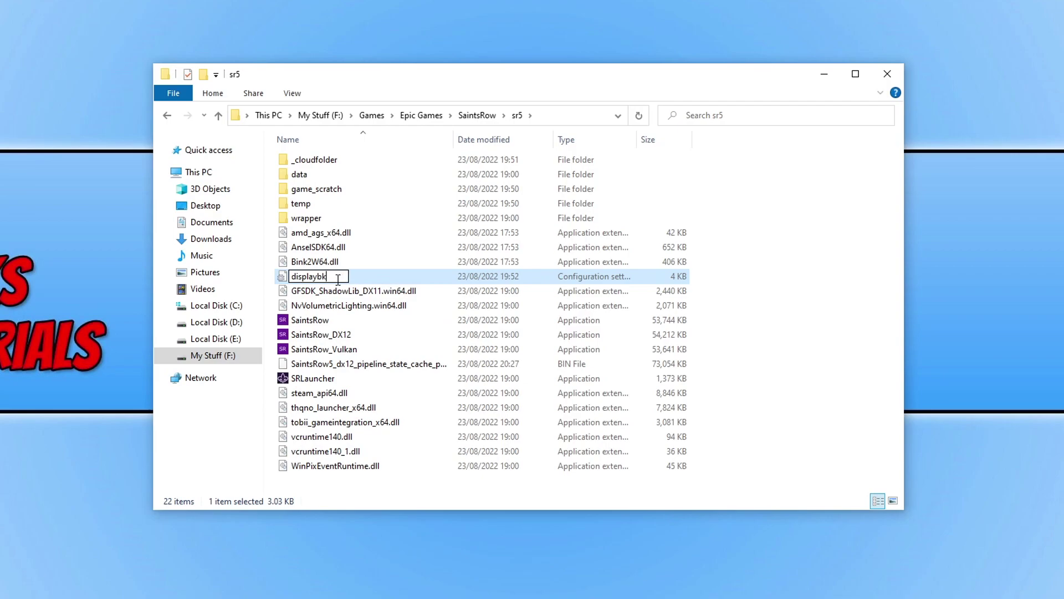
key(Return)
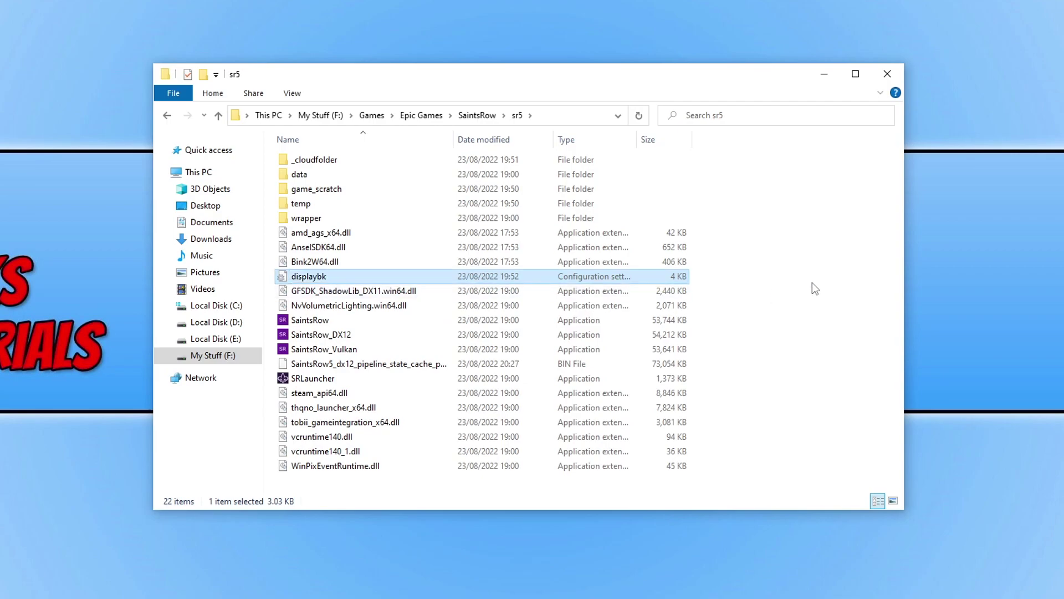
click(813, 283)
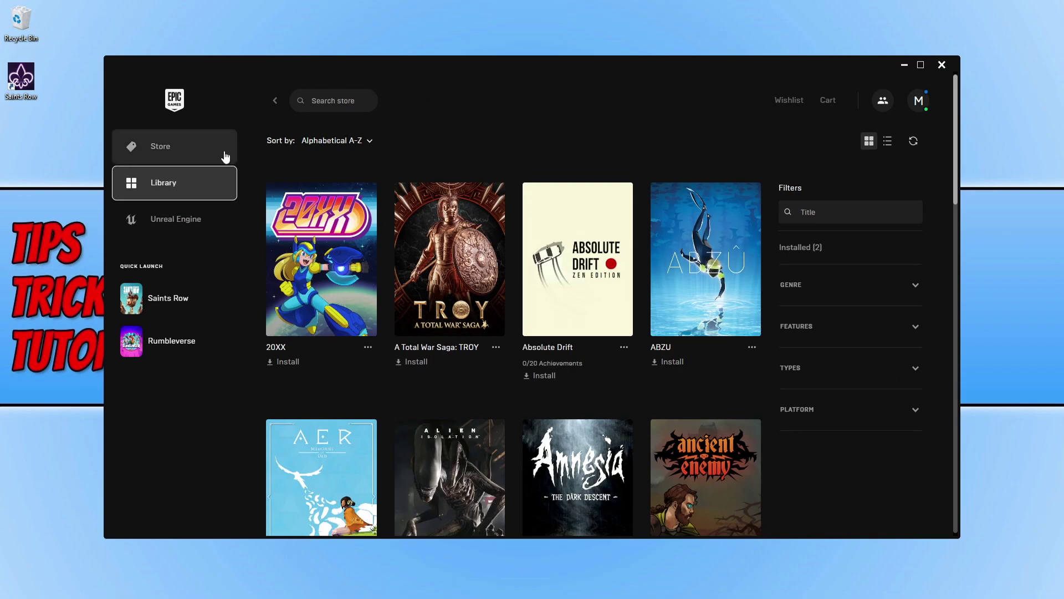
Filter the Epic Games library by "saint" and start verifying the Saints Row game files from its management options
click(824, 216)
text(saint)
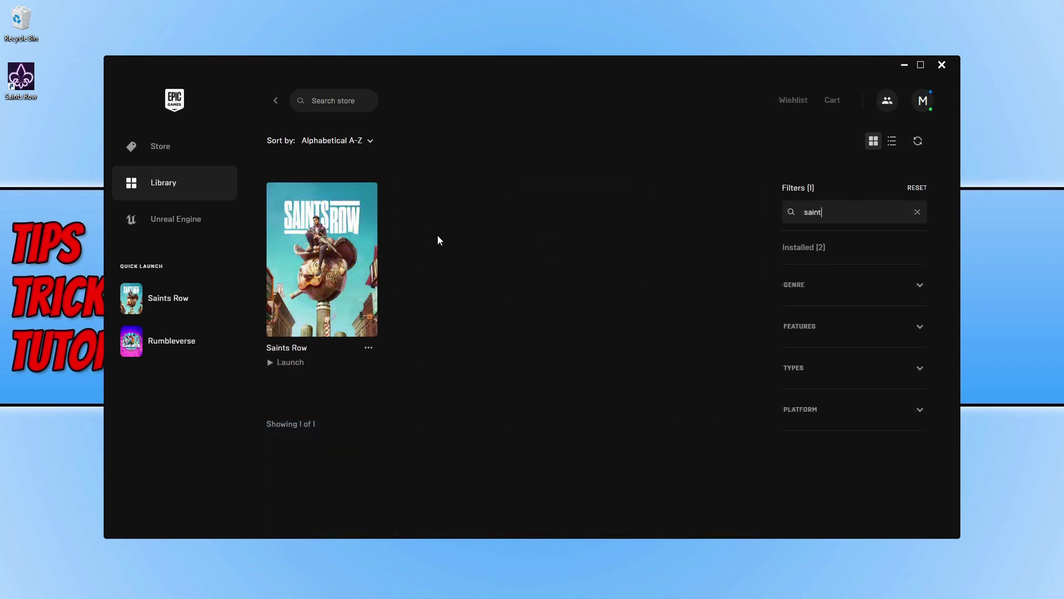
click(368, 349)
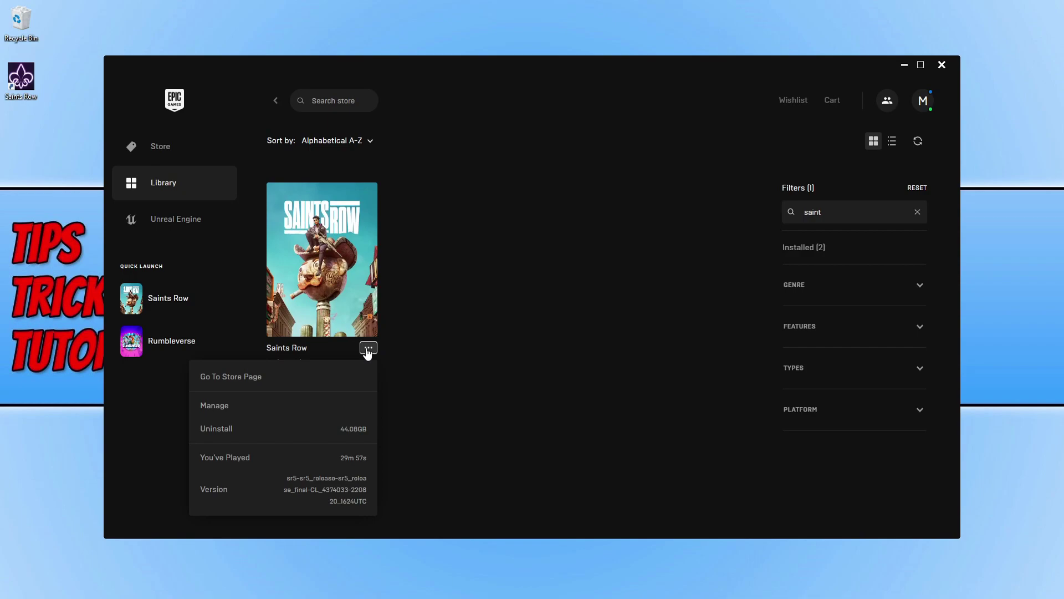
click(211, 405)
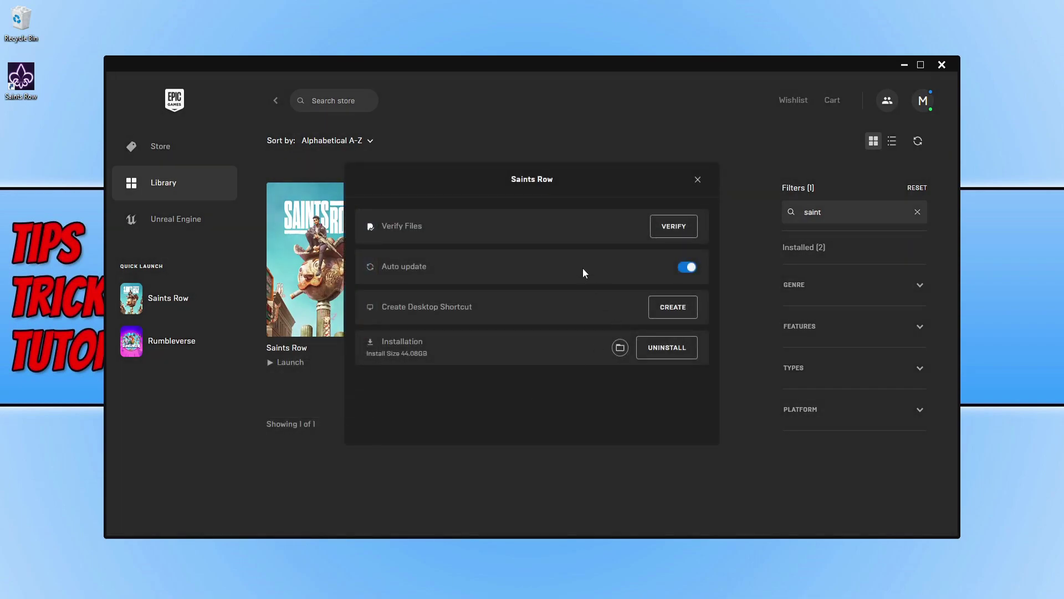
click(674, 227)
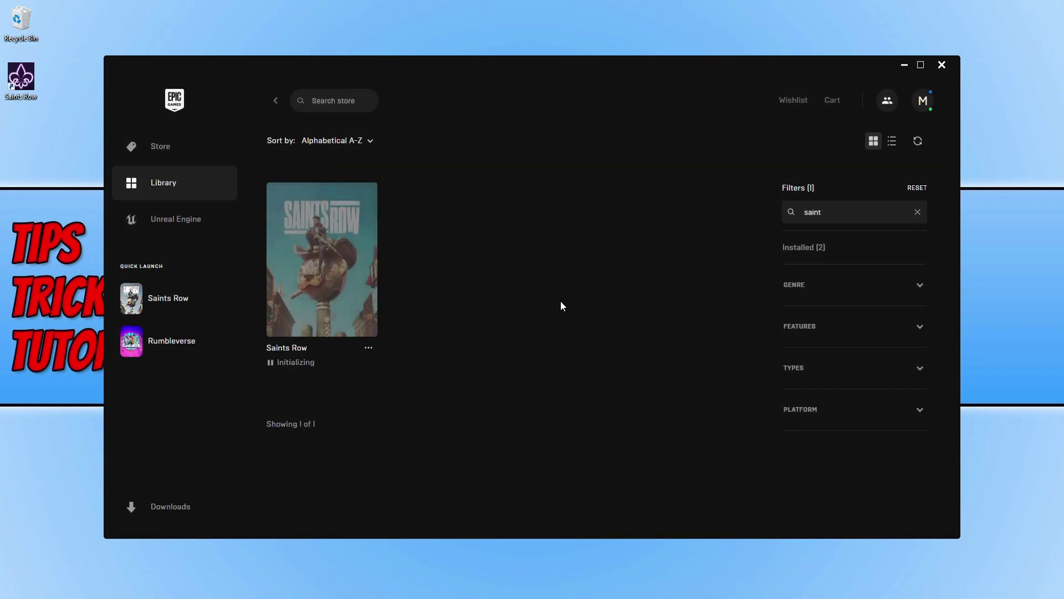